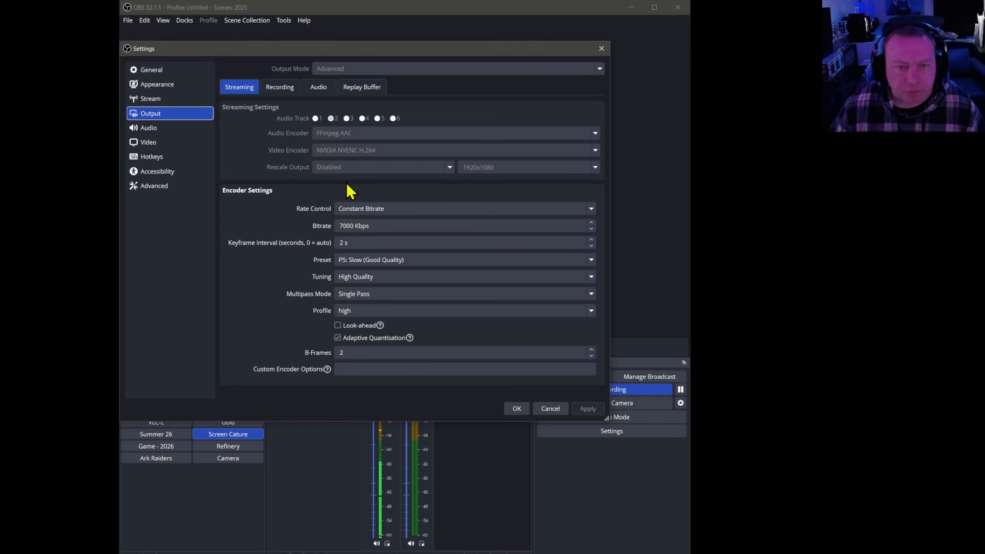
# Review the recording output and encoder settings, compare them with the streaming ones, and close the settings without changes.
pyautogui.click(281, 89)
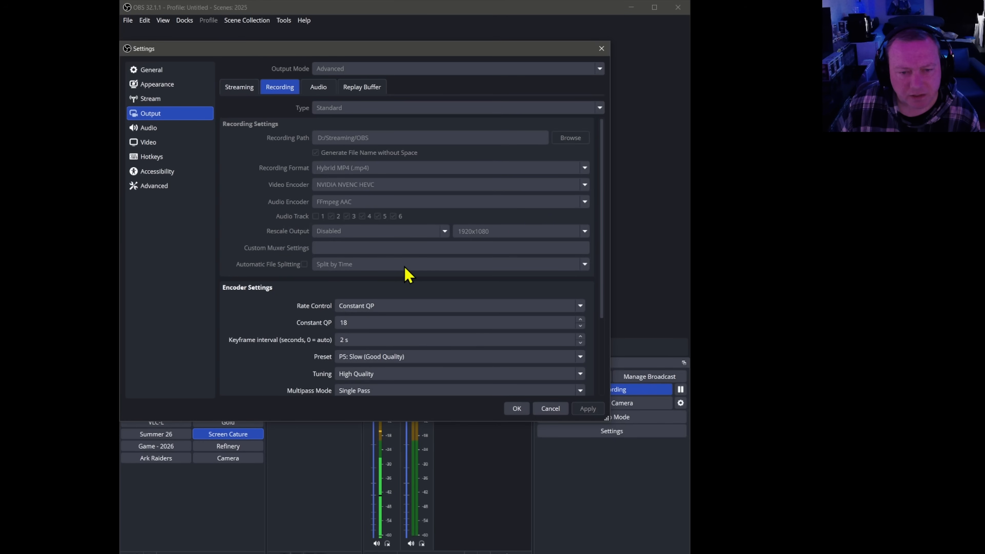
pyautogui.scroll(-3, 411, 267)
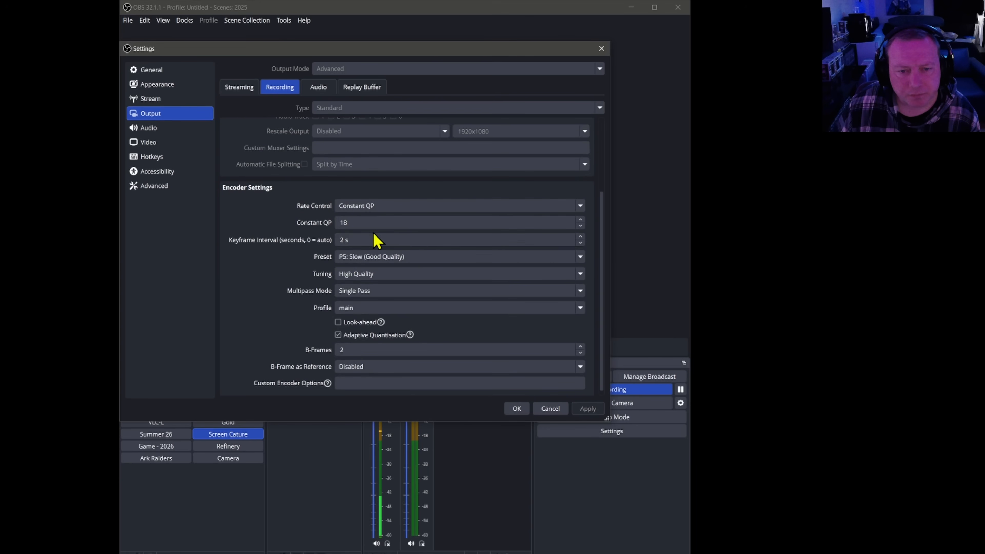
pyautogui.scroll(-1, 299, 234)
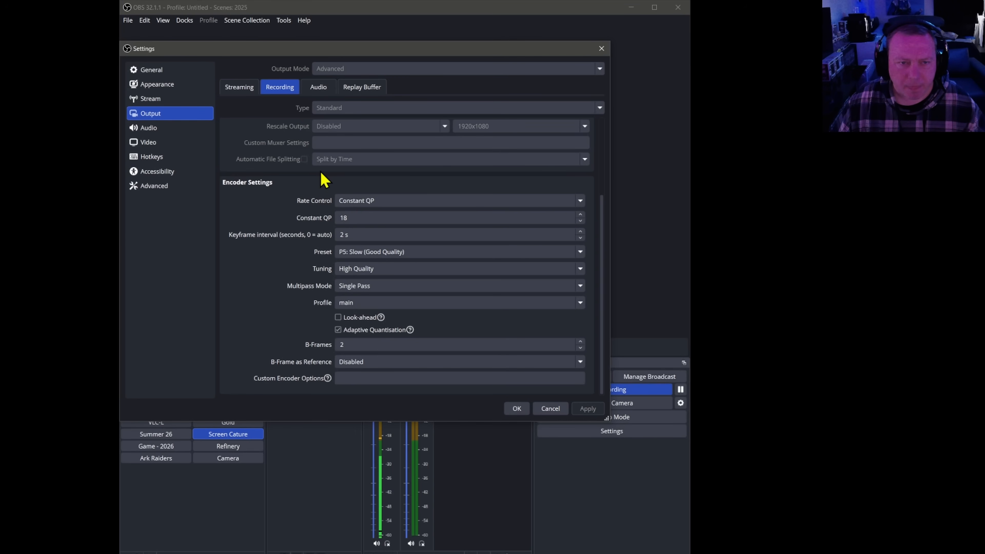
pyautogui.click(242, 93)
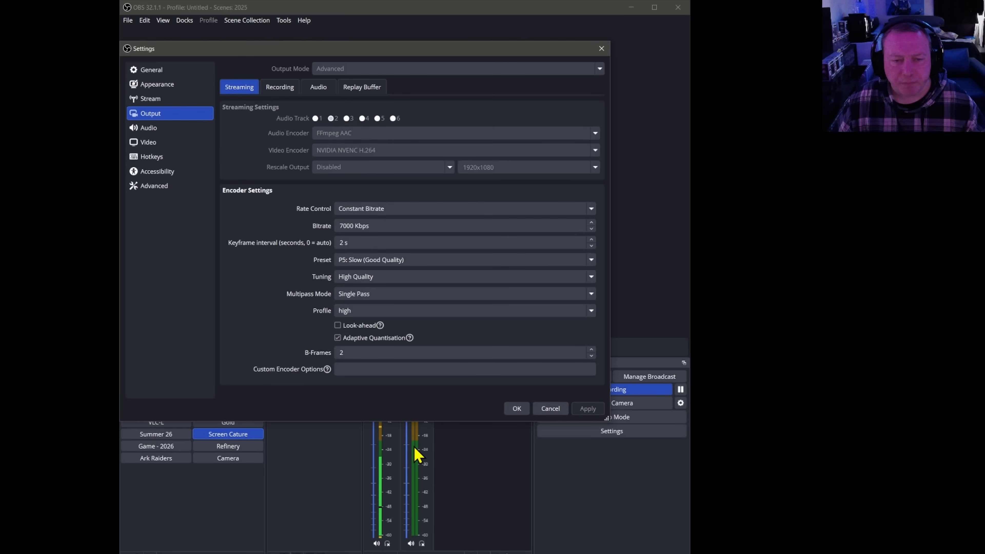
pyautogui.click(547, 410)
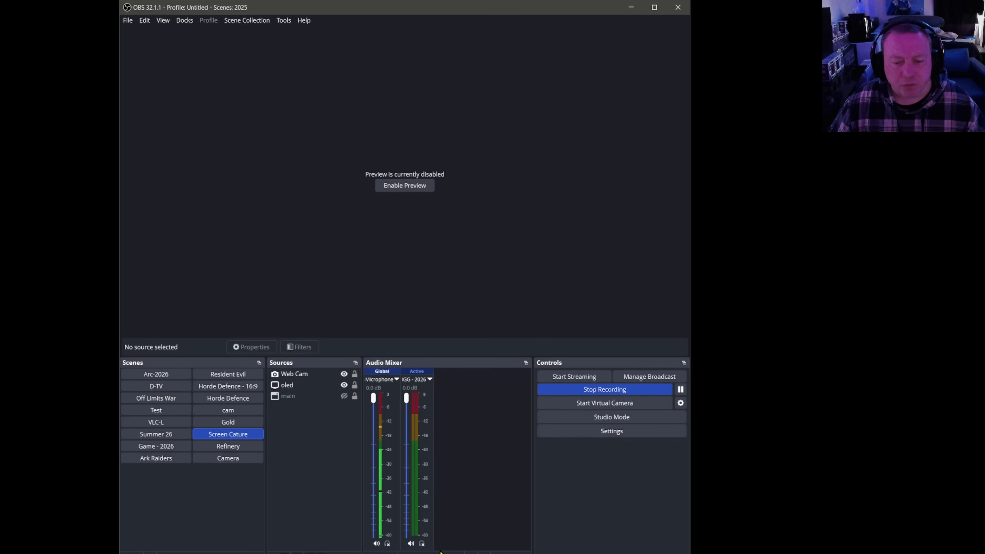
# Open the advanced audio properties and move the window clear of the audio mixer to view the track assignments.
pyautogui.rightClick(441, 551)
pyautogui.click(462, 542)
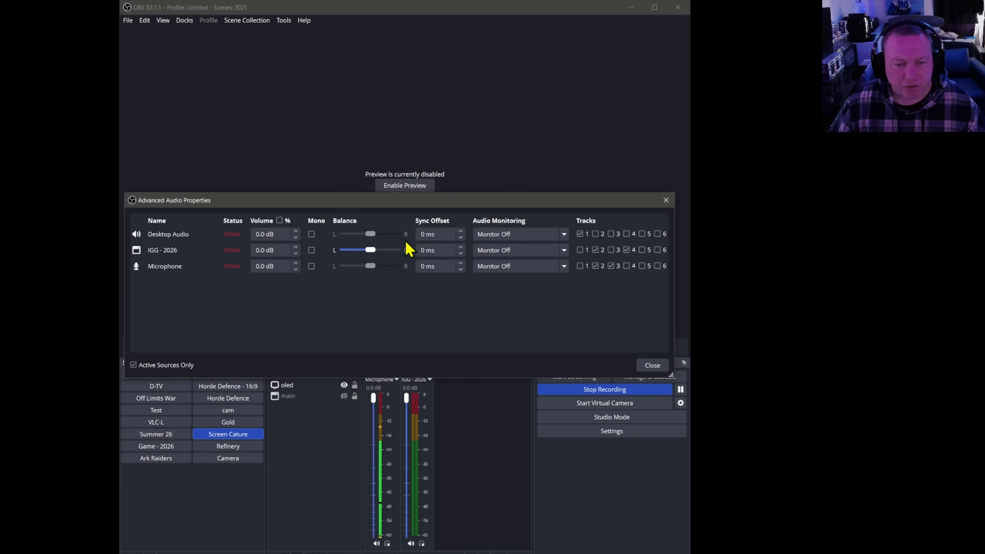
pyautogui.moveTo(397, 203); pyautogui.dragTo(392, 172)
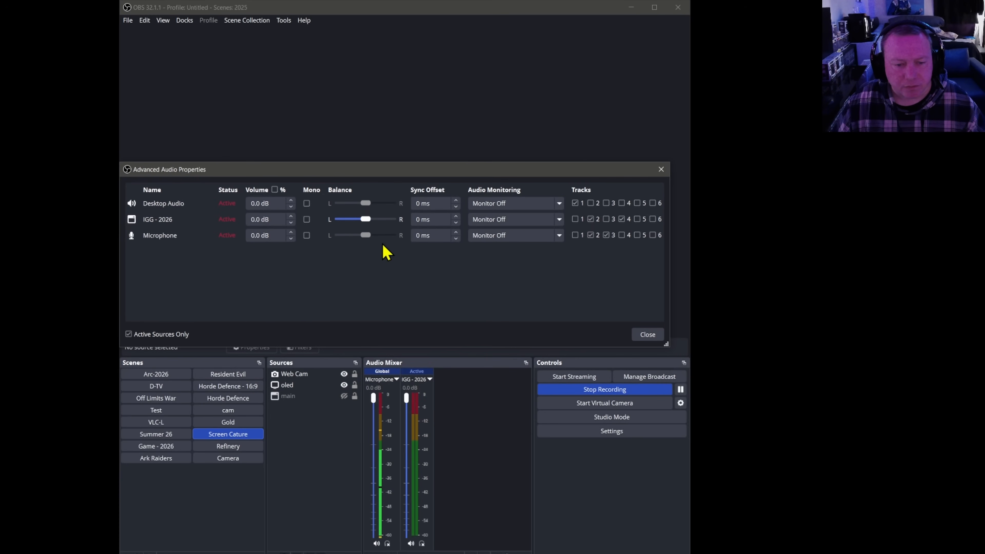
# Add the existing media source Gone (5m Repeat) to the scene, hide it after viewing its audio tracks, and close the audio properties.
pyautogui.click(273, 552)
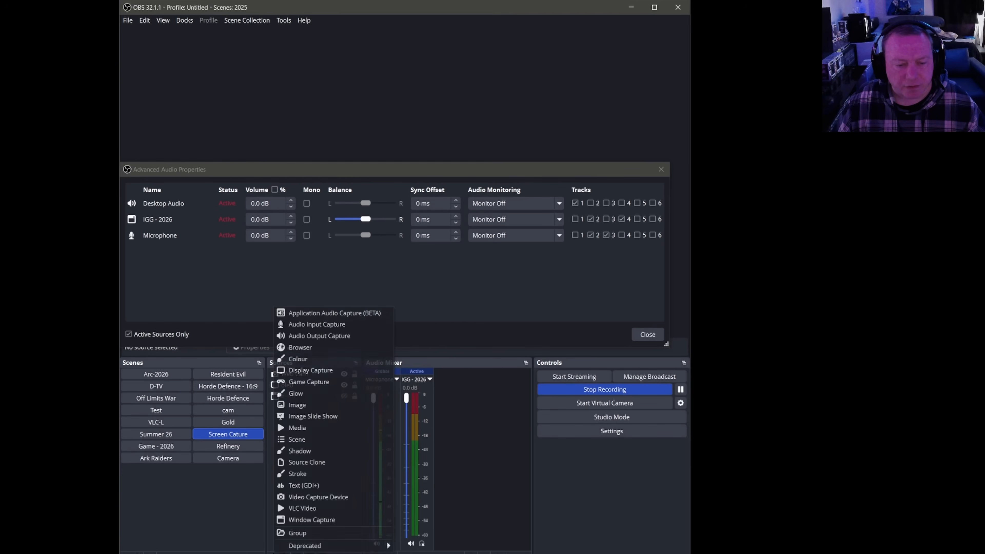
pyautogui.click(301, 430)
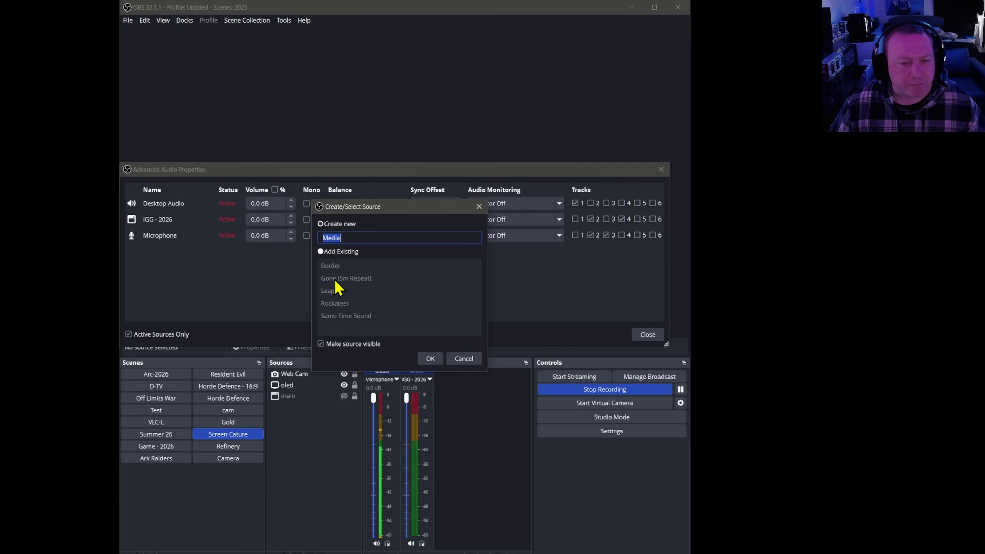
pyautogui.click(326, 252)
pyautogui.click(332, 279)
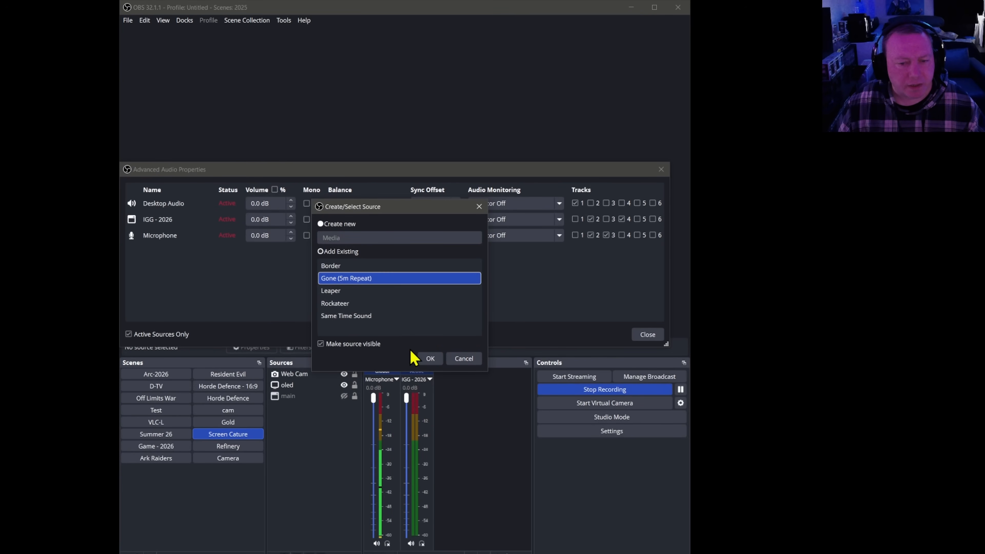
pyautogui.click(432, 360)
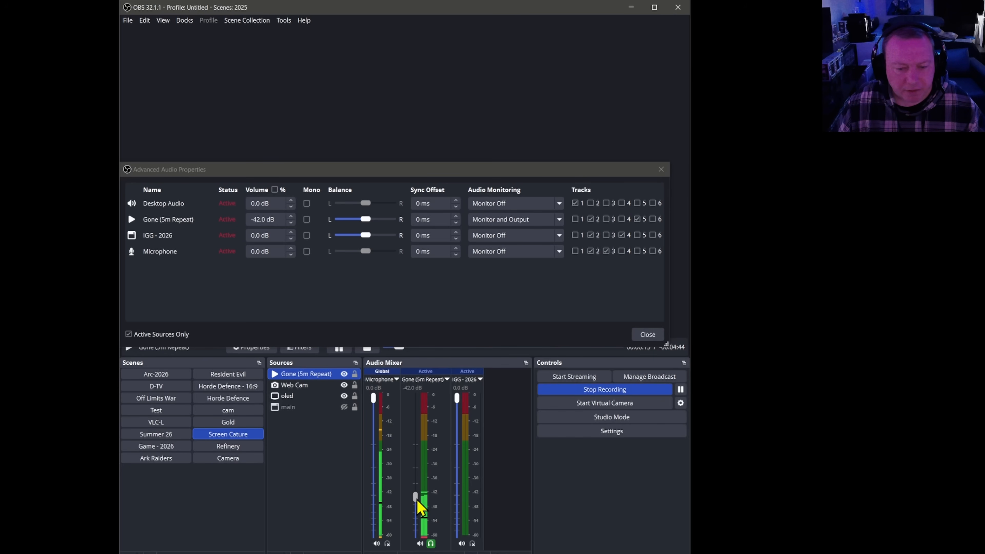
pyautogui.click(344, 374)
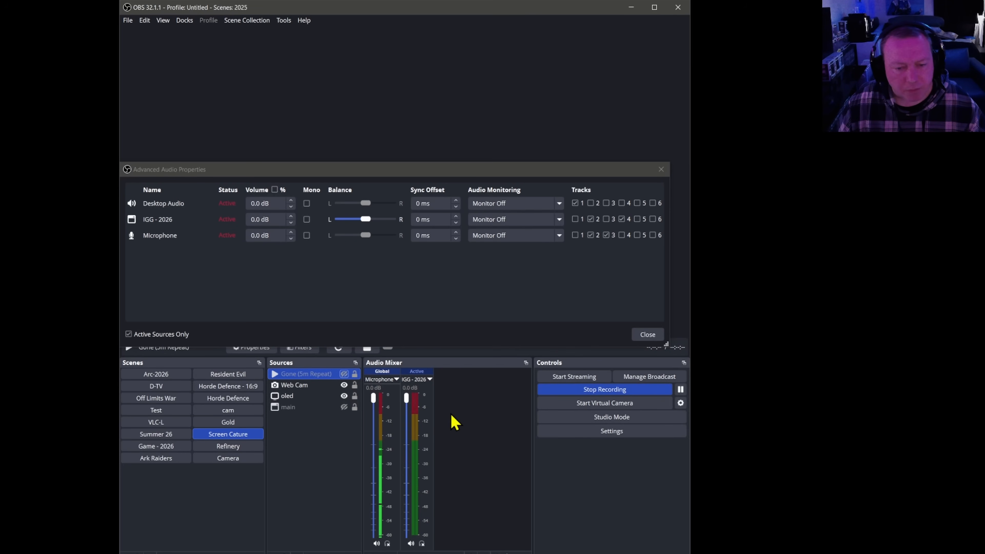
pyautogui.click(648, 335)
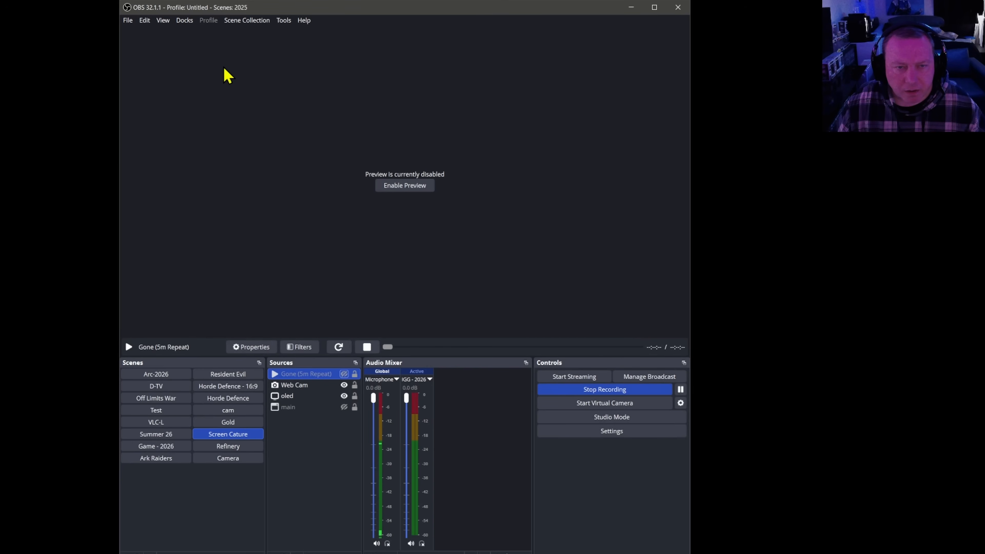
# Reopen the output settings and compare the streaming rate control and bitrate with the recording encoder settings.
pyautogui.click(129, 21)
pyautogui.click(149, 60)
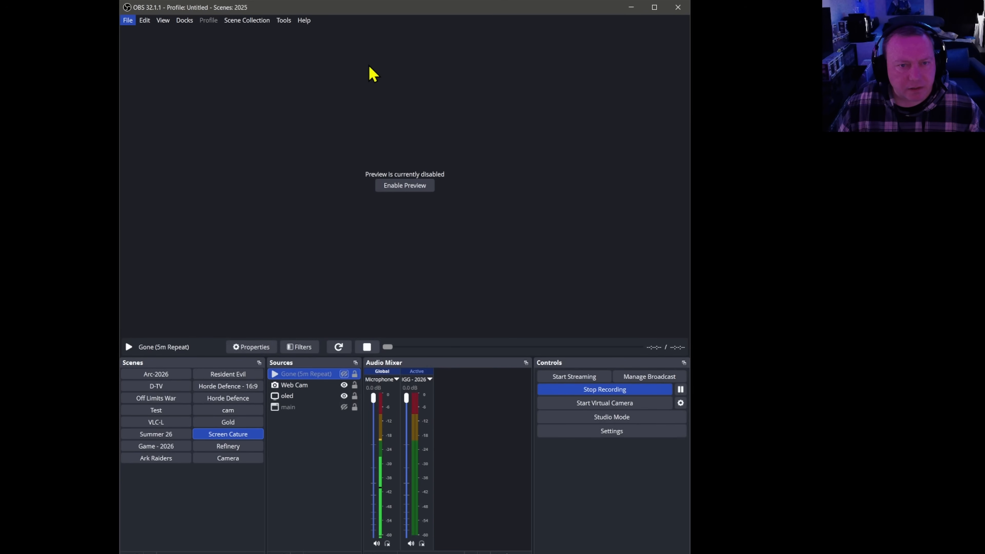
pyautogui.click(193, 167)
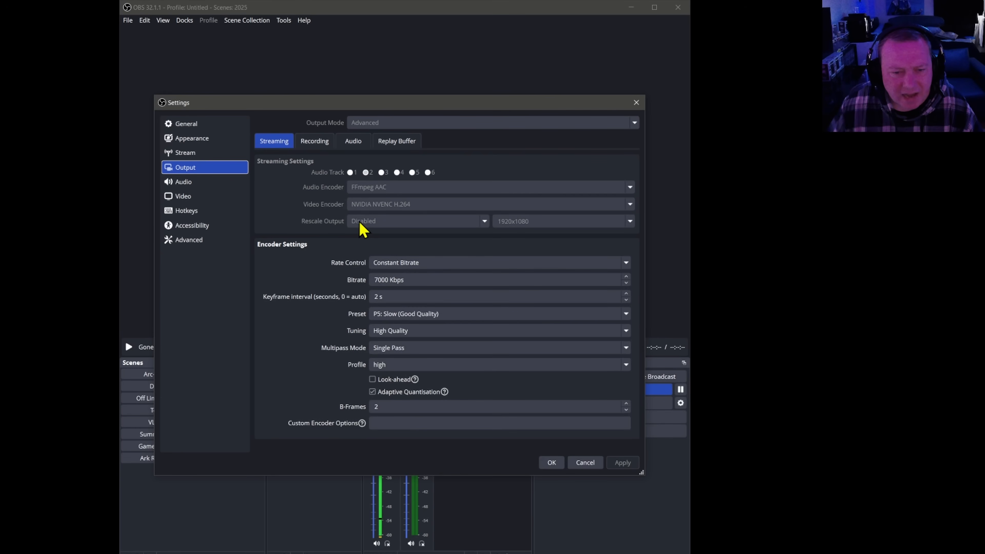
pyautogui.click(403, 280)
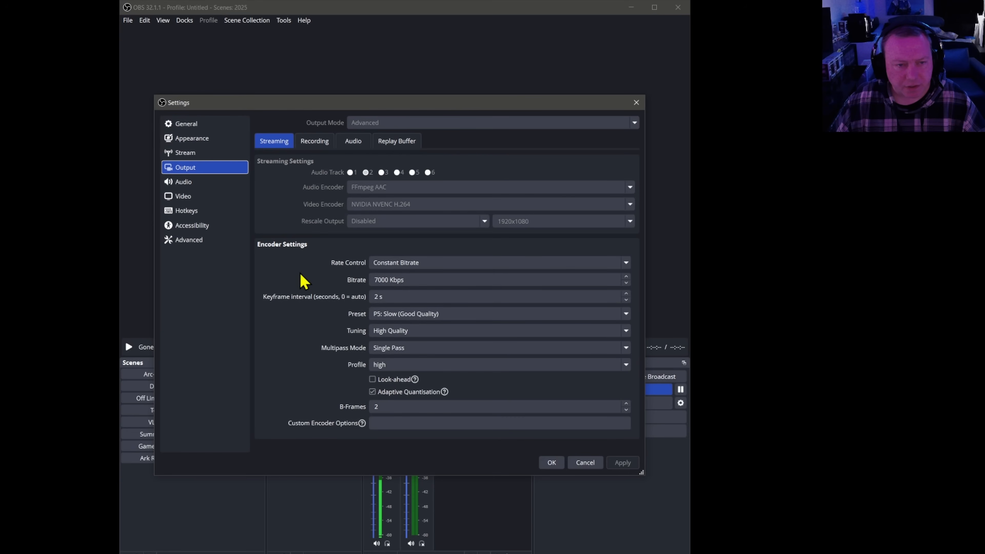
pyautogui.click(321, 145)
pyautogui.click(278, 144)
pyautogui.click(315, 146)
pyautogui.click(284, 144)
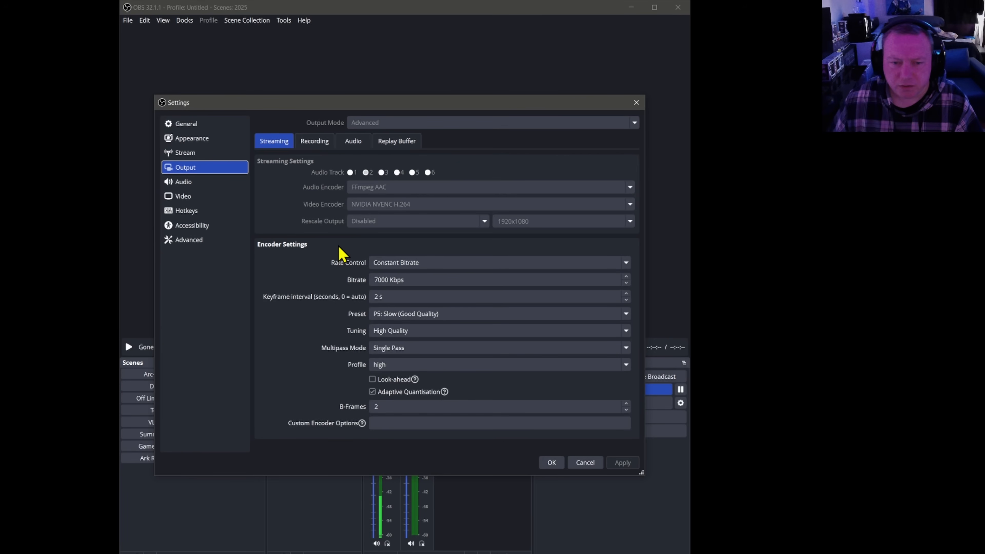
pyautogui.click(424, 279)
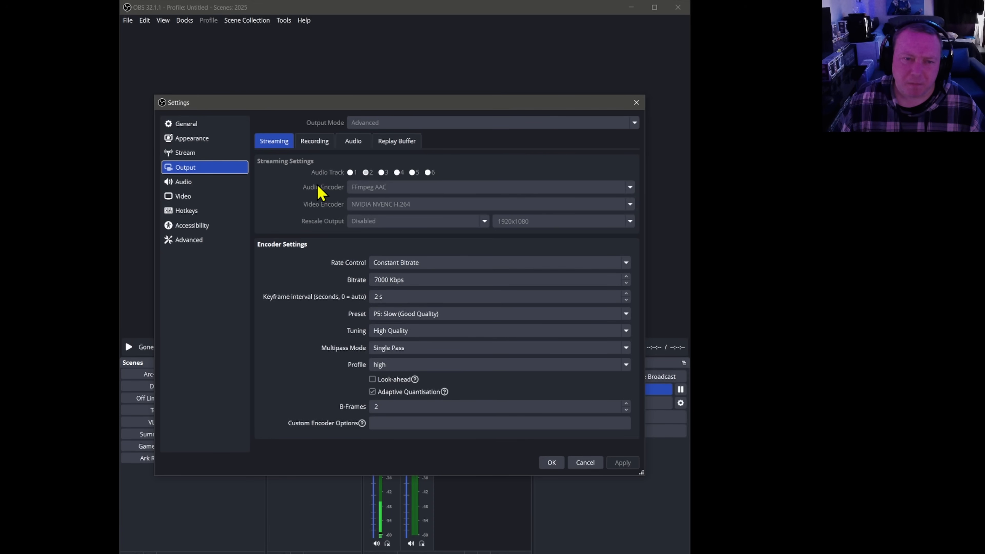
pyautogui.click(314, 141)
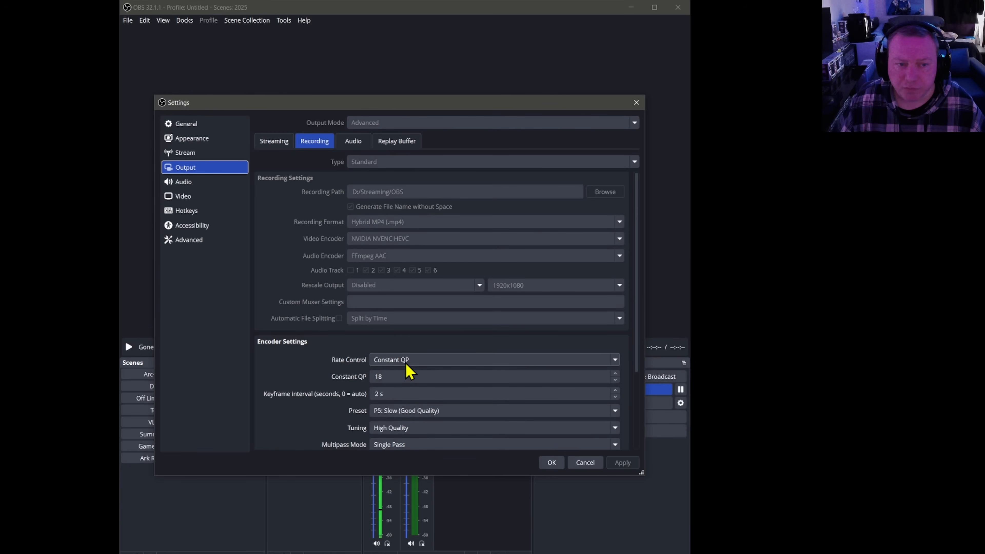
# Review the global audio devices and the video resolution and FPS settings, and close the settings without changes.
pyautogui.click(182, 182)
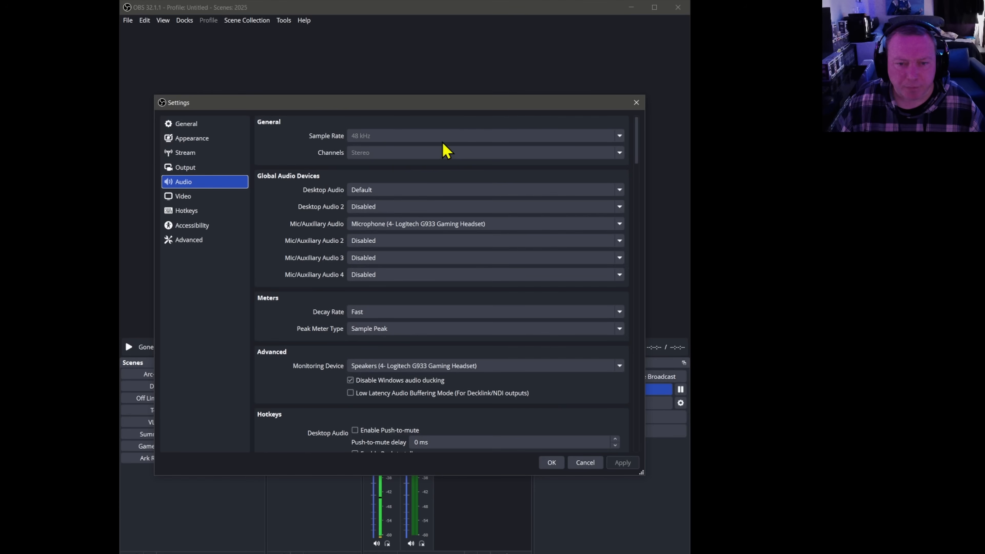
pyautogui.click(188, 198)
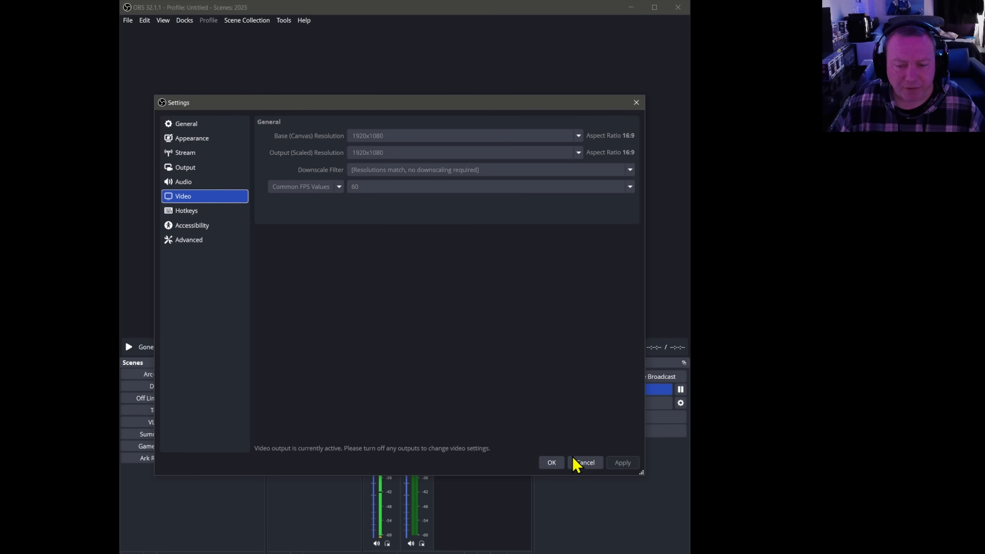
pyautogui.click(585, 464)
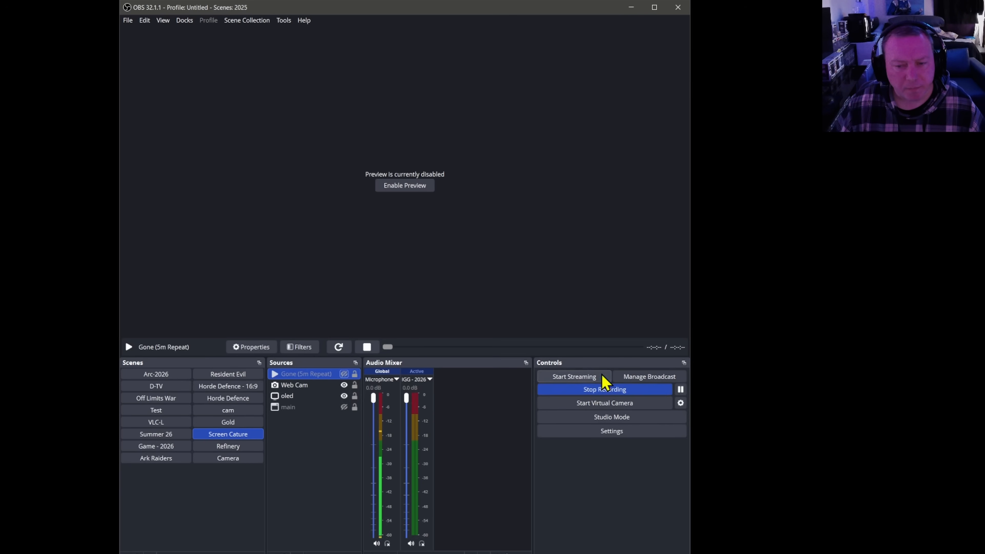
# Enable the canvas preview briefly and disable it again.
pyautogui.click(414, 192)
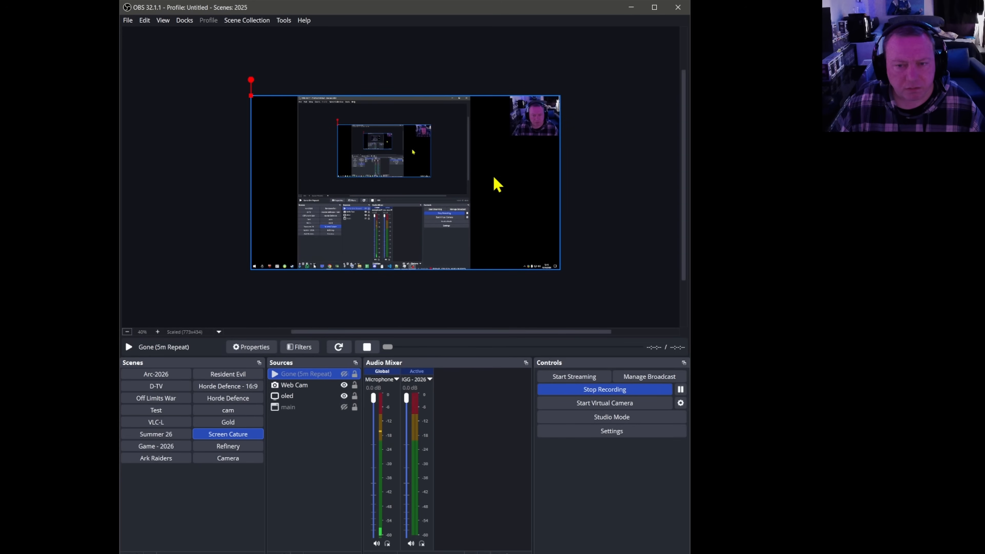
pyautogui.rightClick(472, 170)
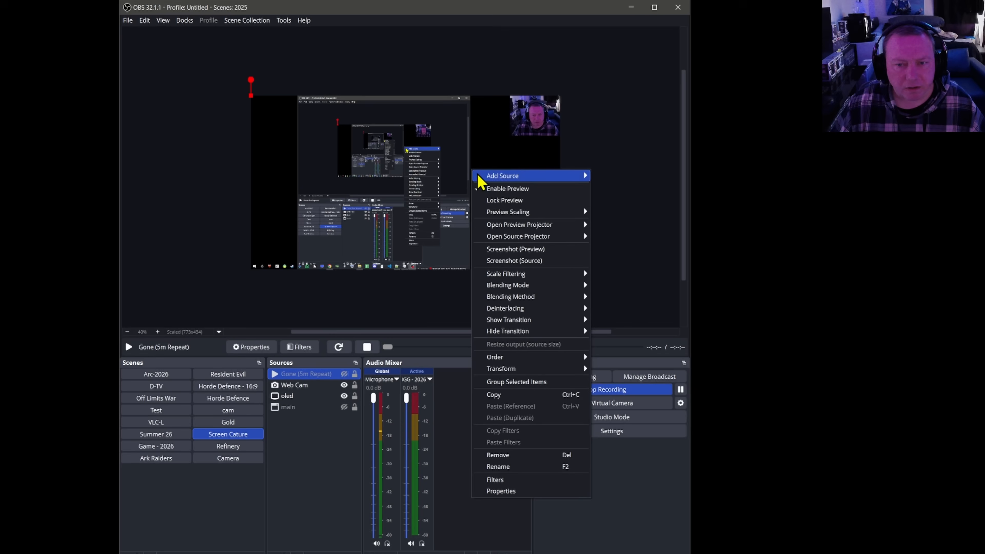
pyautogui.click(526, 188)
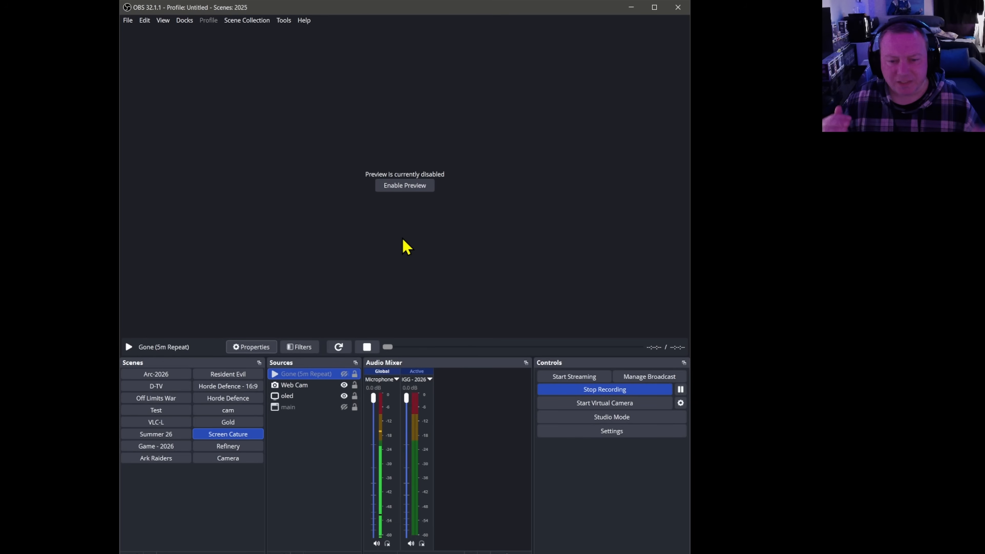